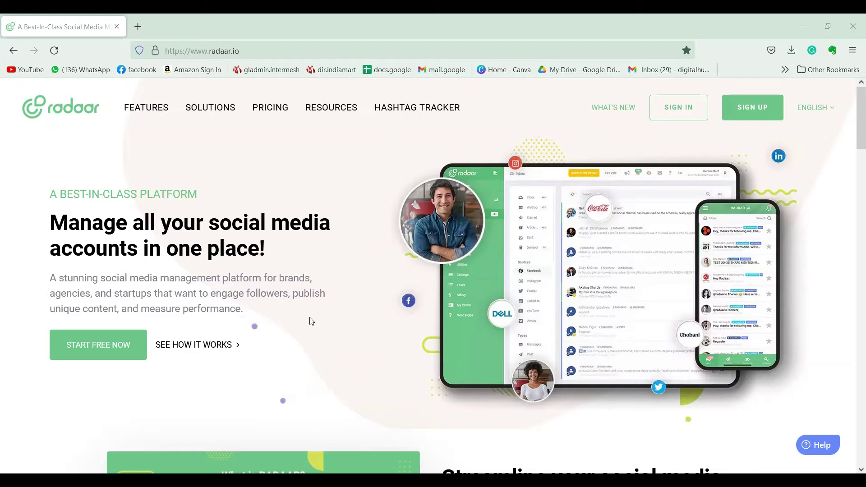
Step: Open the pricing page and examine the monthly prices of the Basic, Premium and Professional plans
click(269, 105)
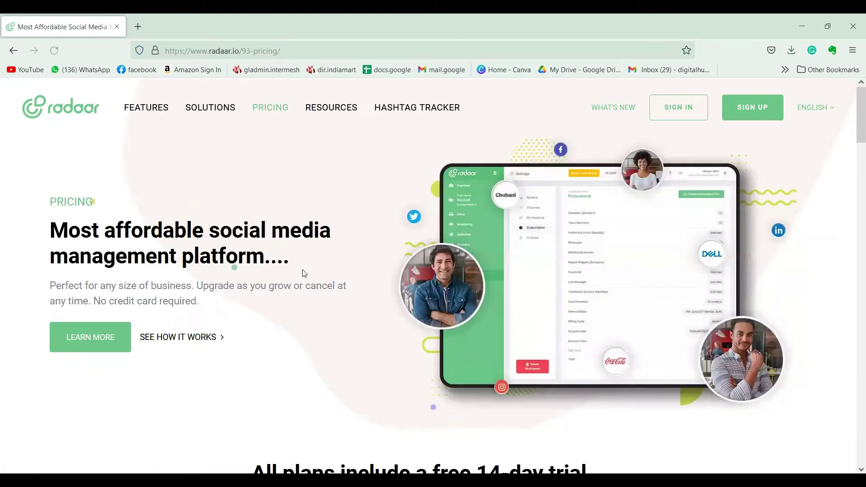
drag(855, 140, 855, 215)
drag(147, 223, 253, 223)
drag(349, 211, 504, 213)
drag(585, 220, 715, 224)
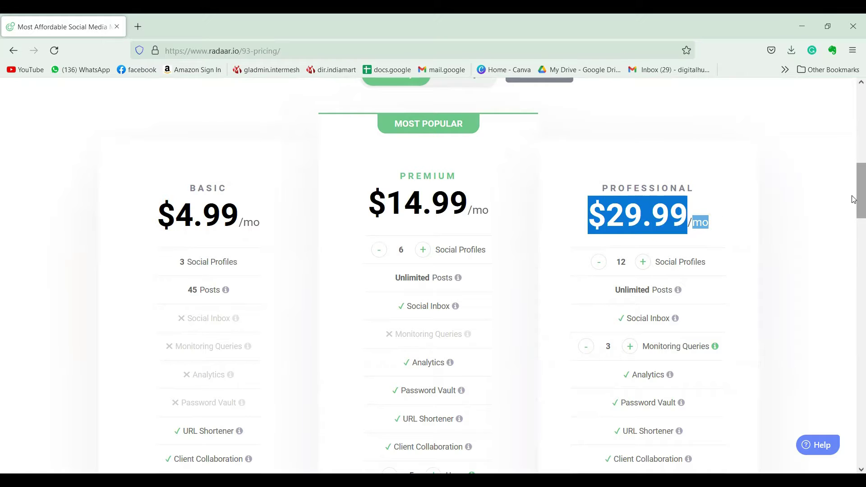
drag(855, 209, 854, 188)
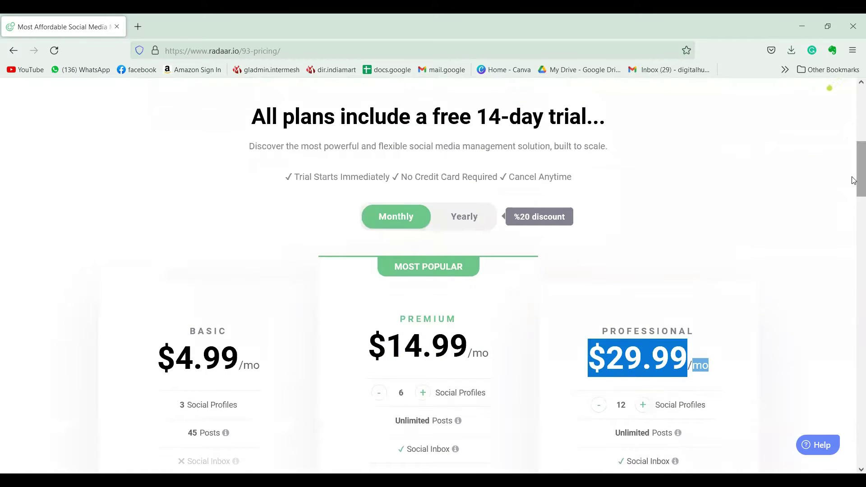
drag(854, 171, 854, 112)
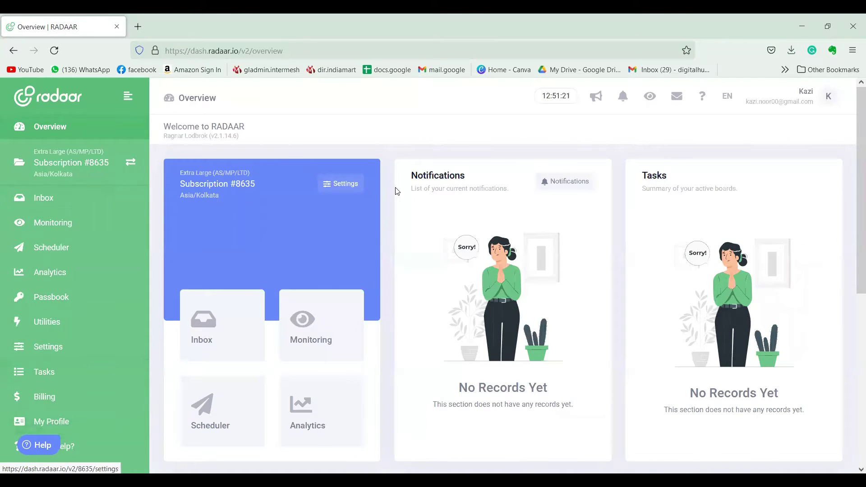
Step: Open the inbox, view the first conversation and dismiss the introductory guide
click(54, 199)
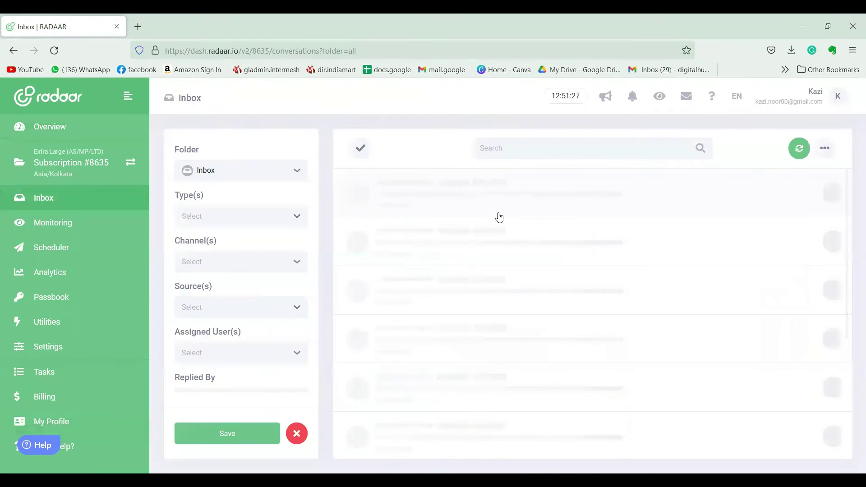
click(480, 209)
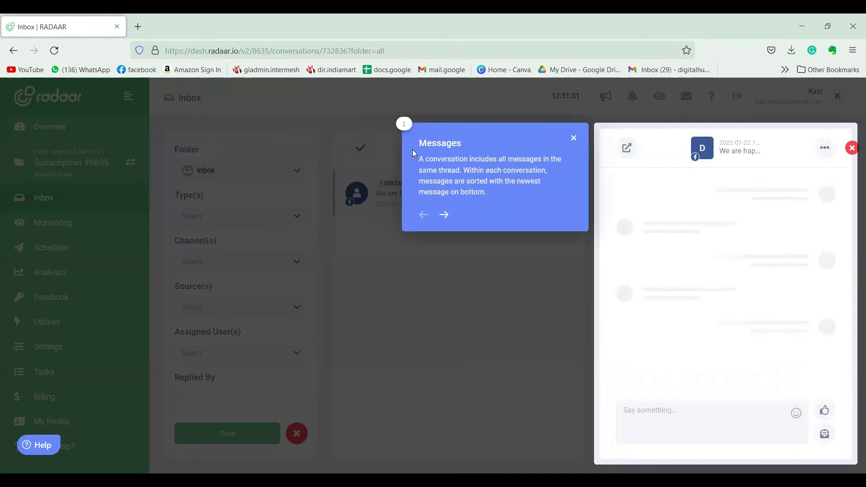
click(444, 214)
key(Escape)
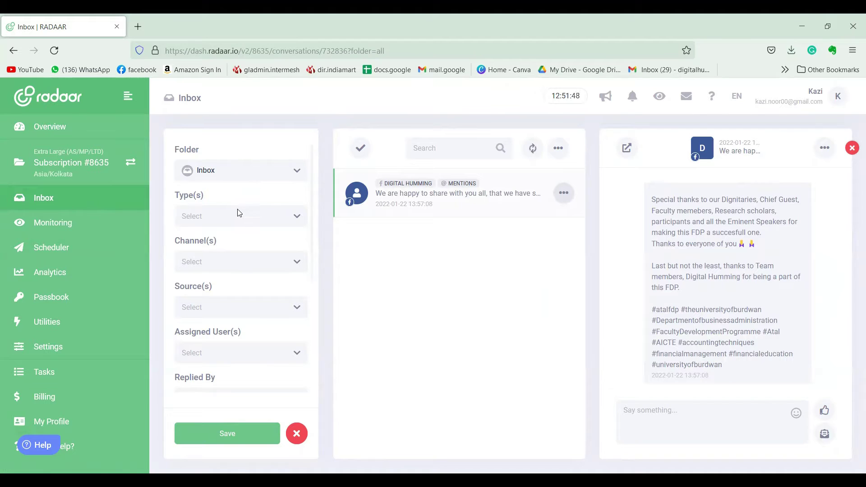
Step: Filter the inbox conversations by the Messages type
click(304, 216)
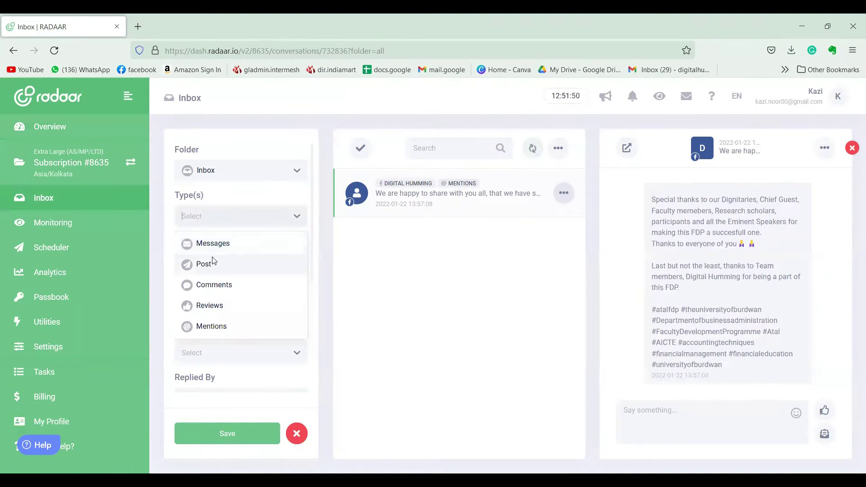
click(219, 292)
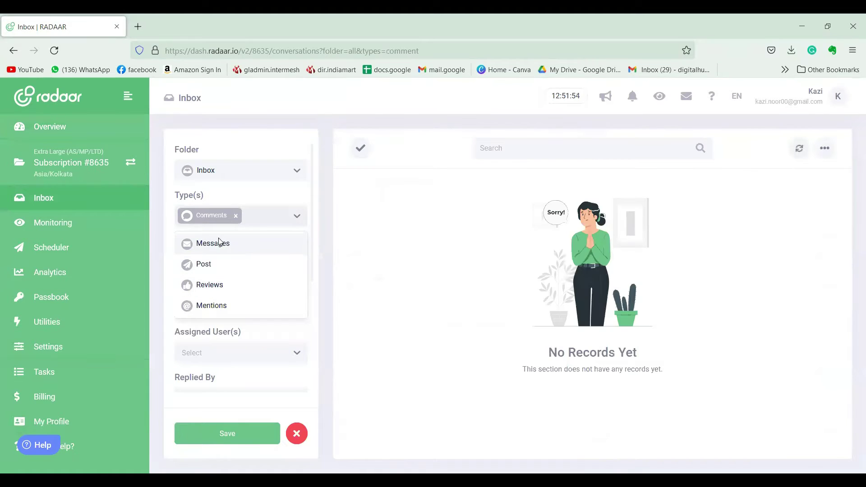
click(234, 216)
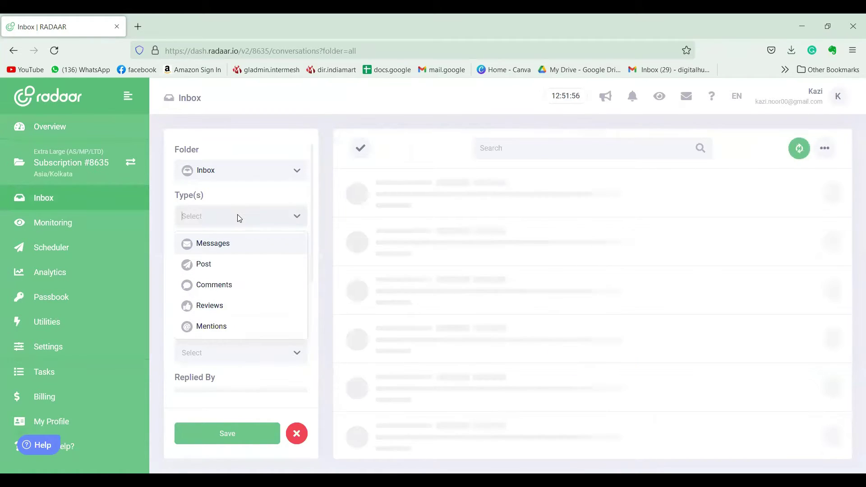
click(218, 245)
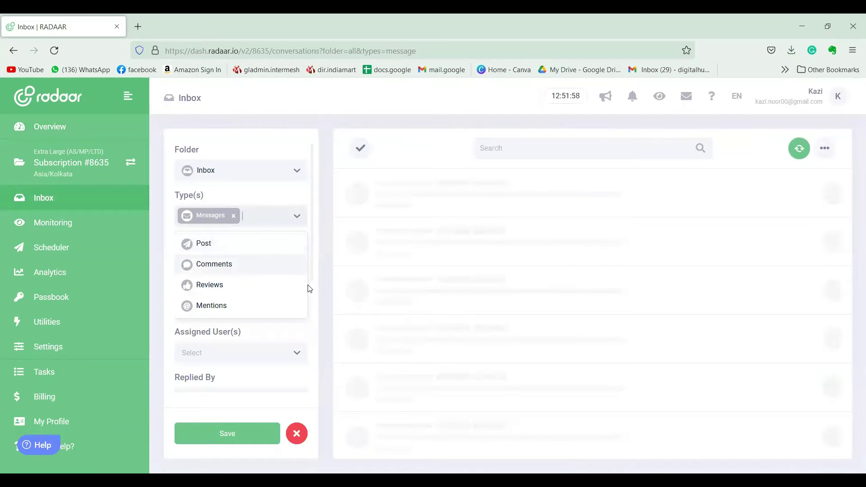
click(323, 309)
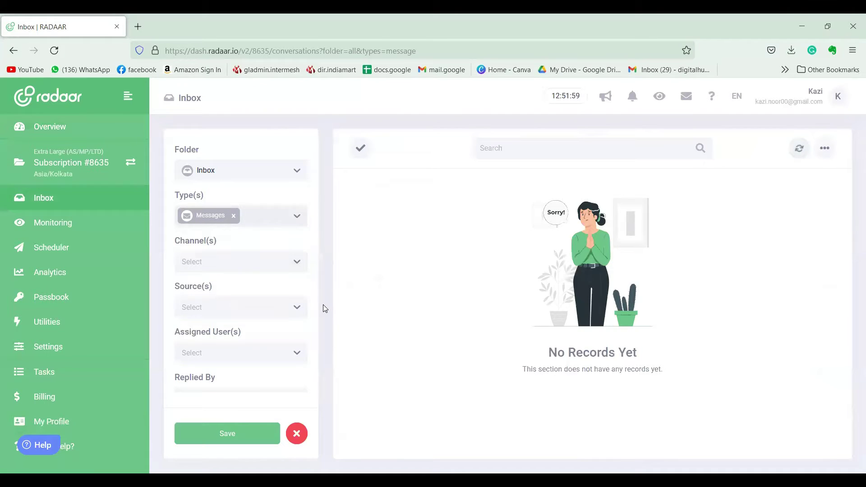
Step: Narrow the inbox filter to the Digital Humming Facebook channel and the Facebook source
click(239, 266)
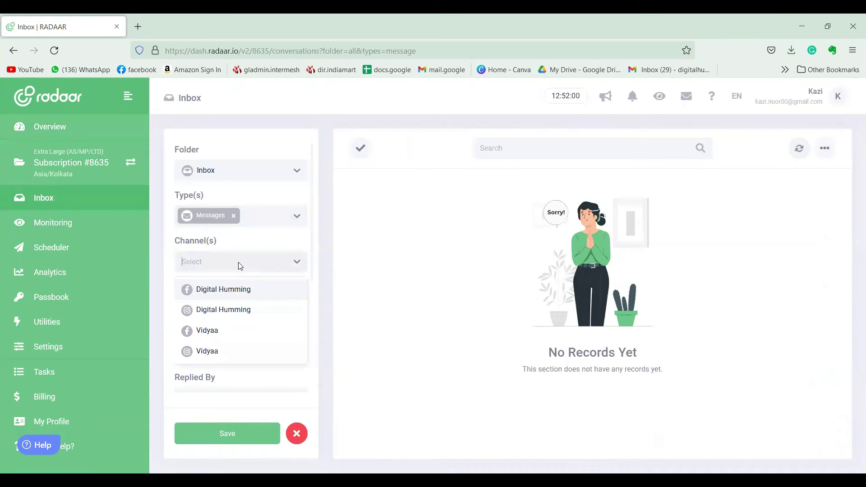
click(237, 291)
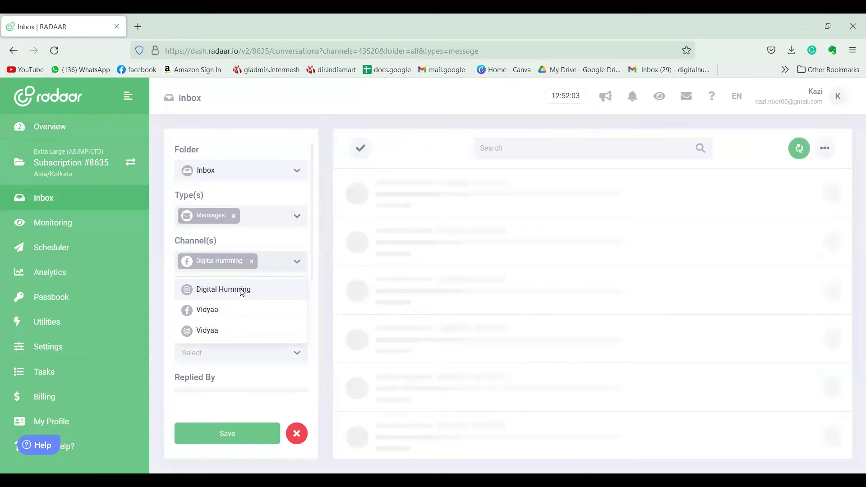
click(322, 249)
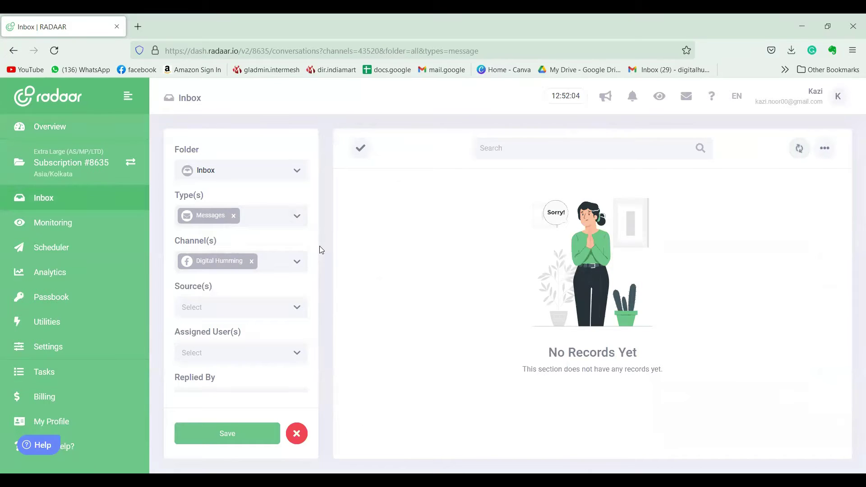
click(296, 311)
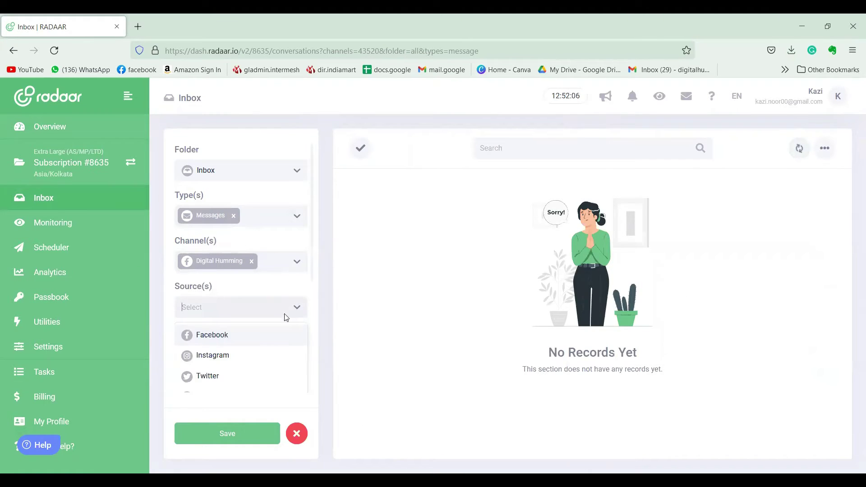
click(224, 342)
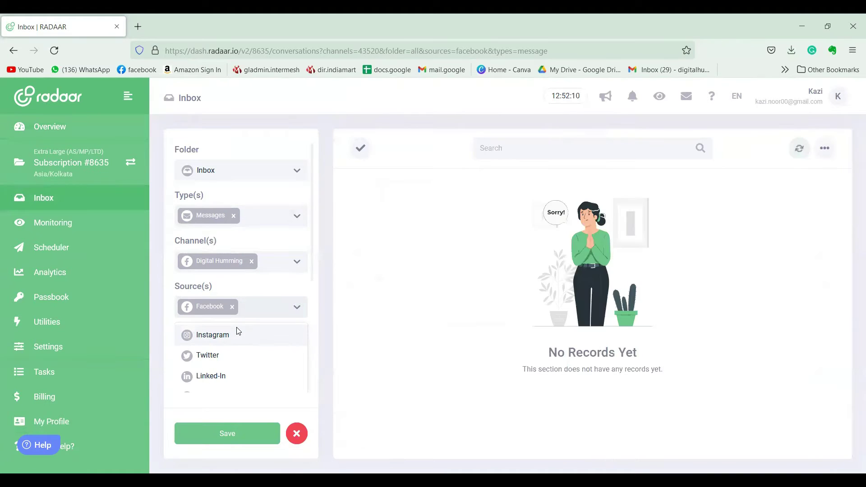
click(341, 340)
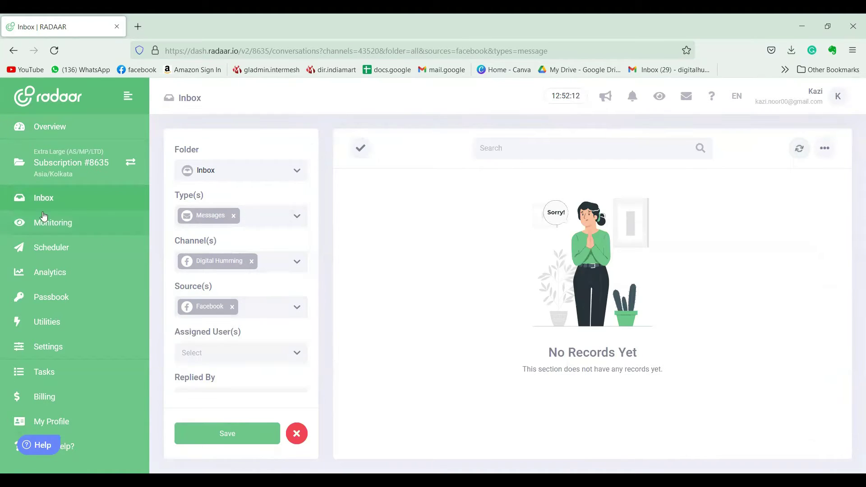
Step: Open the Monitoring section, draft a new query with the keyword "digital" and discard it unsaved
click(56, 229)
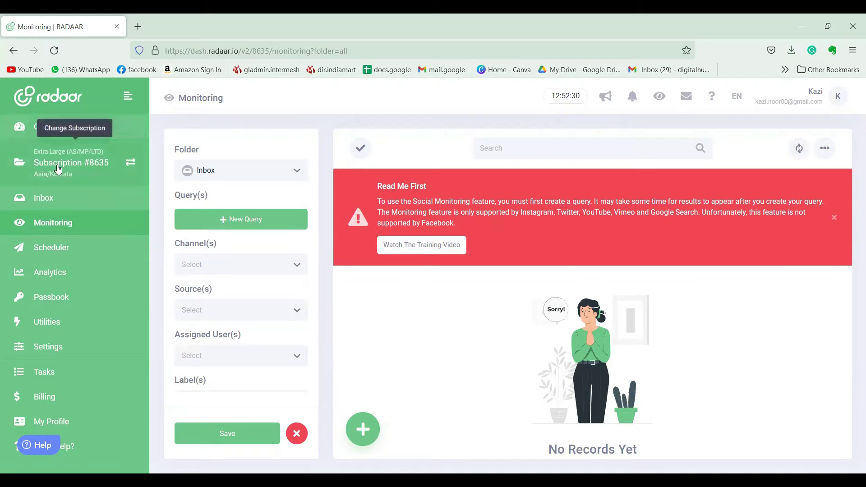
click(243, 224)
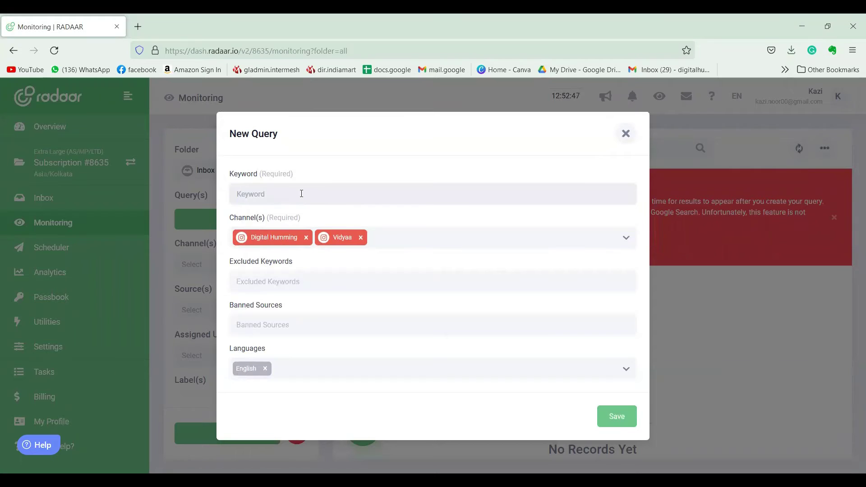
text(digital)
click(625, 134)
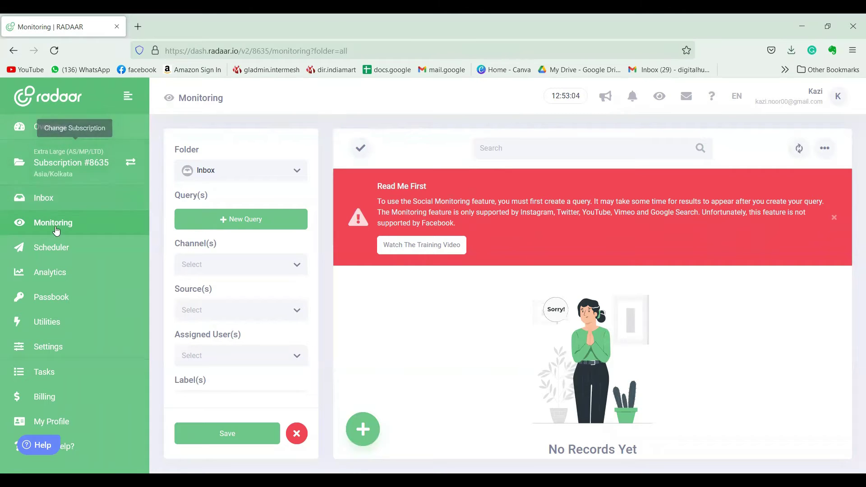
Step: Open the Scheduler and create a new post
click(60, 250)
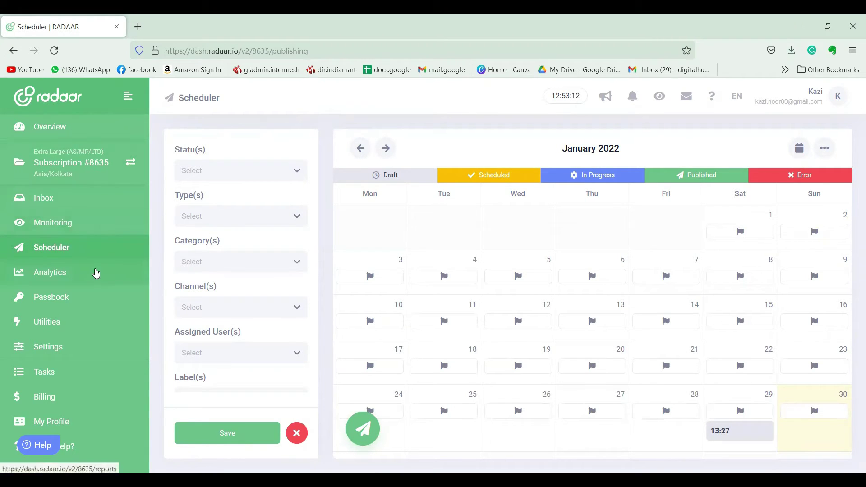
click(365, 431)
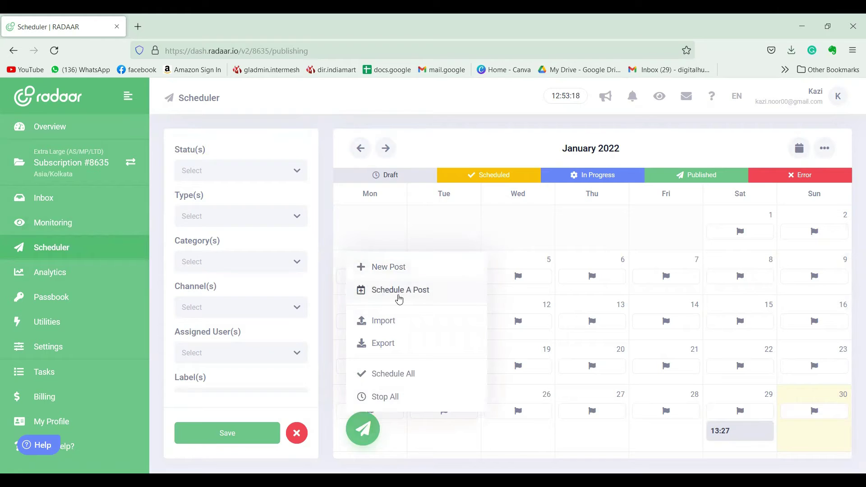
click(397, 266)
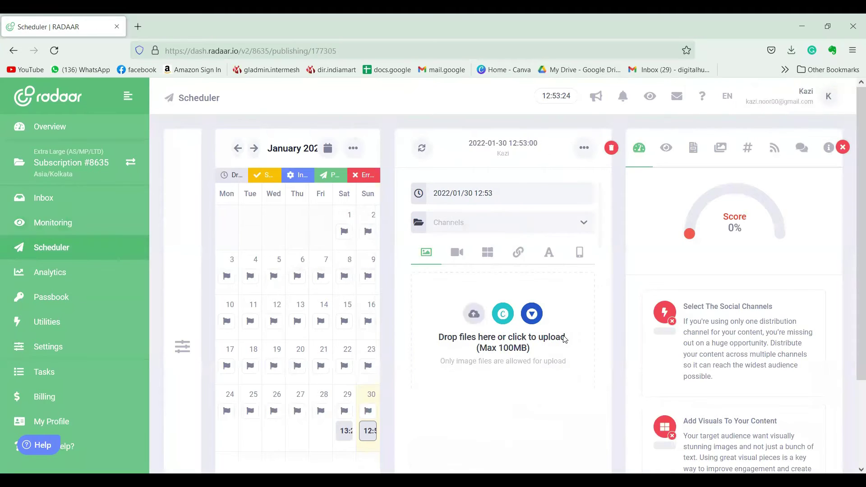
Step: Assign the post to the Digital Humming Facebook and Instagram channels
click(585, 223)
click(496, 251)
click(490, 251)
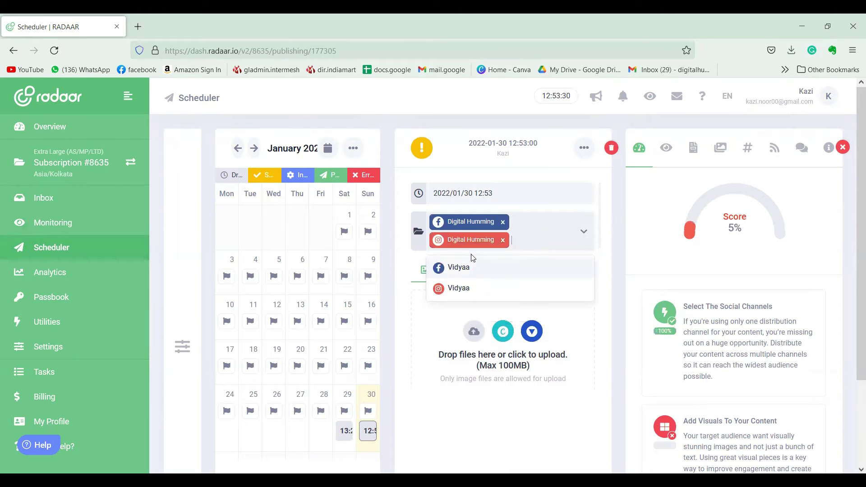
click(433, 355)
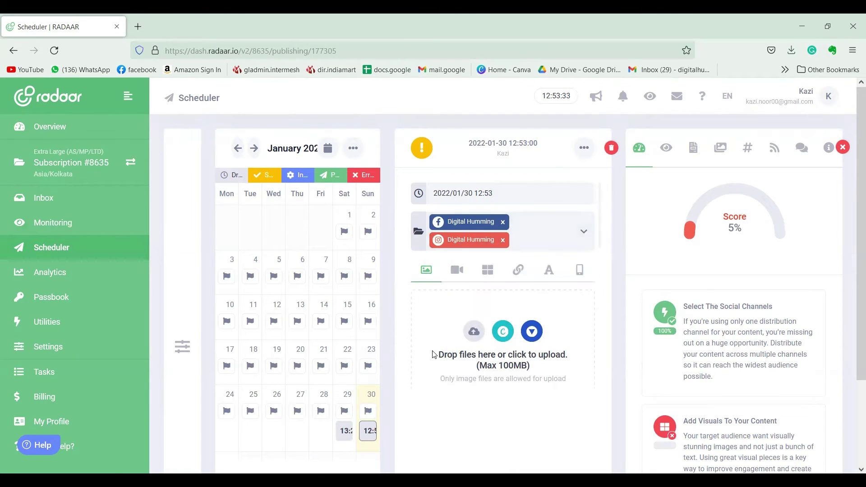
Step: Upload the desktop image whose file name begins with 201194702 from the device to the post
click(473, 333)
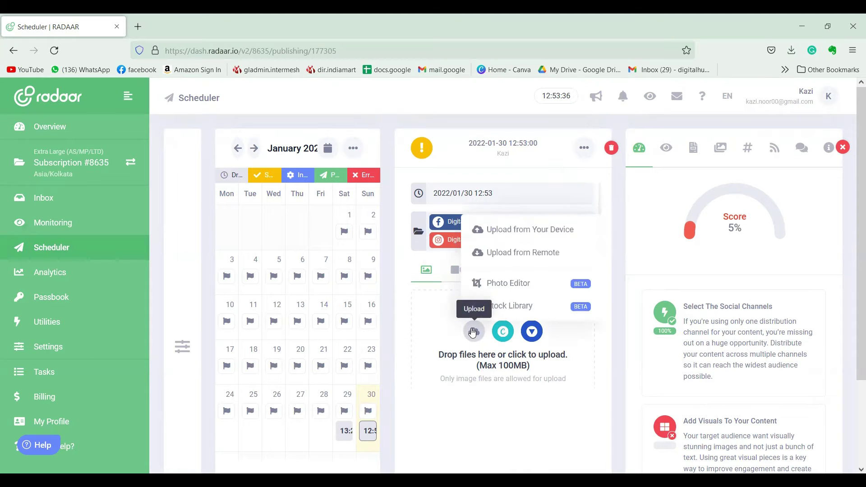
click(535, 229)
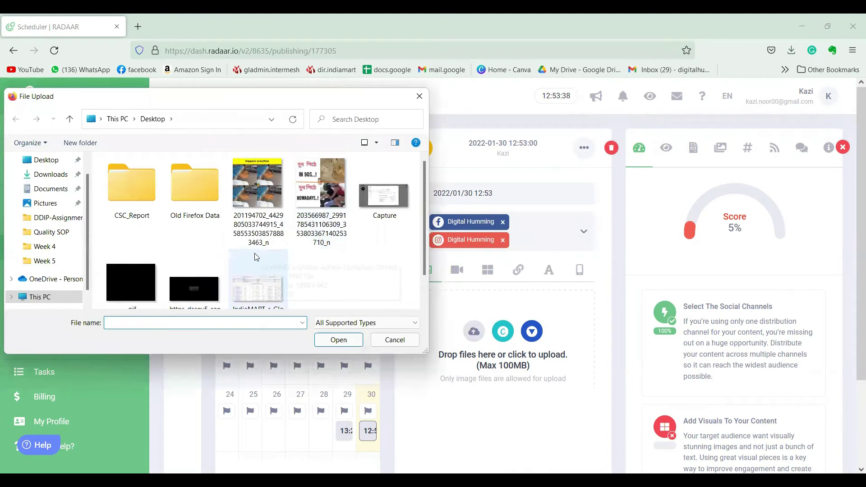
click(260, 193)
click(339, 343)
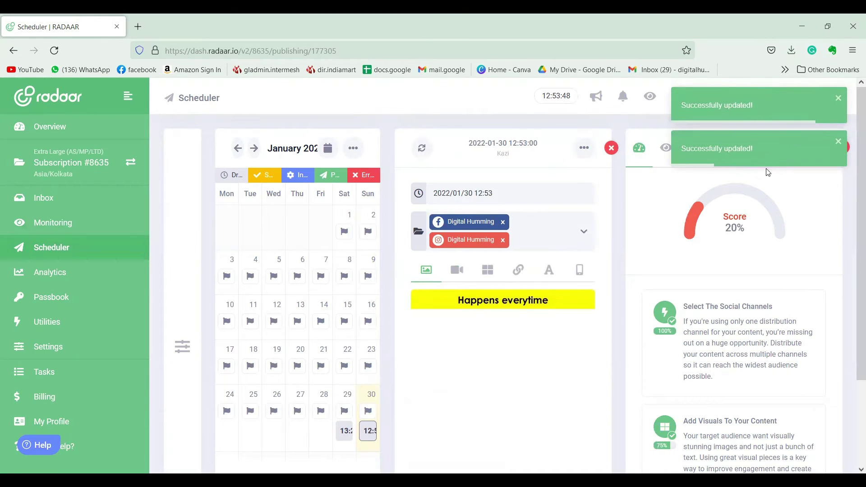
Step: Enter "Tropical Post" as the post's optional title
scroll(556, 358, down, 5)
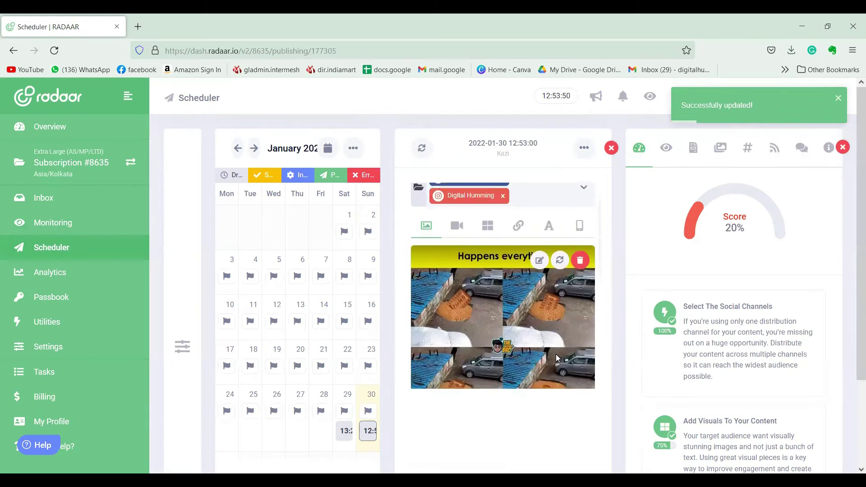
scroll(555, 364, down, 2)
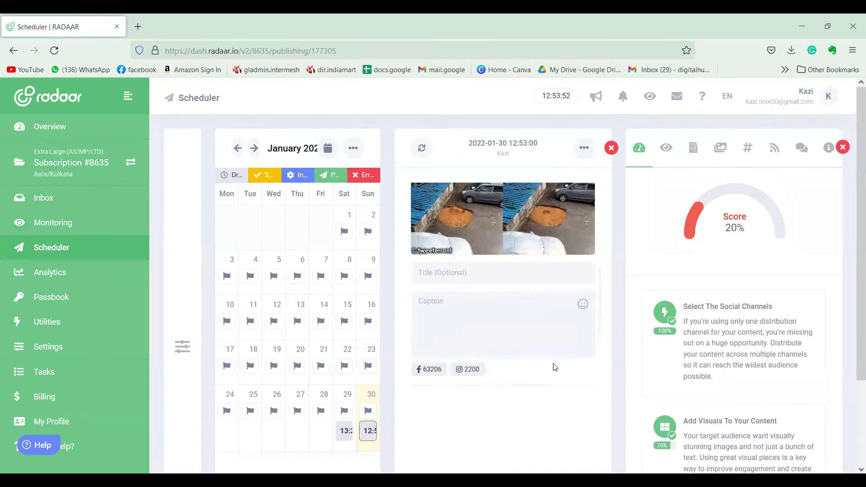
click(447, 253)
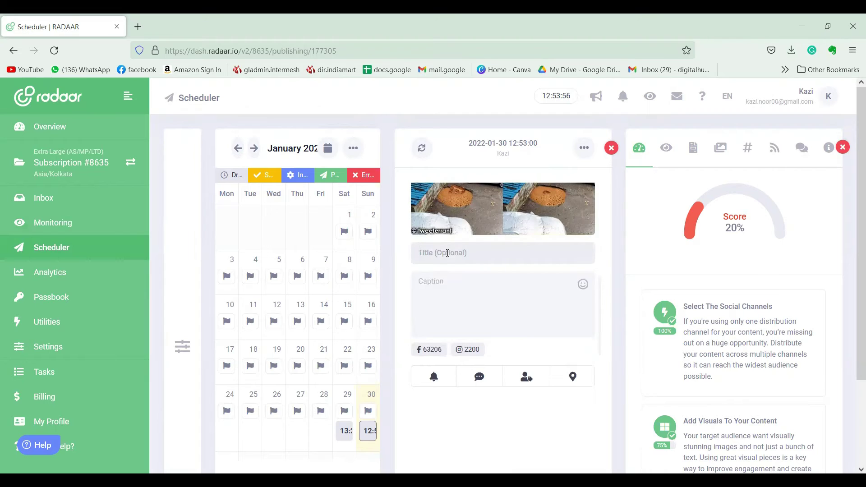
scroll(447, 254, up, 3)
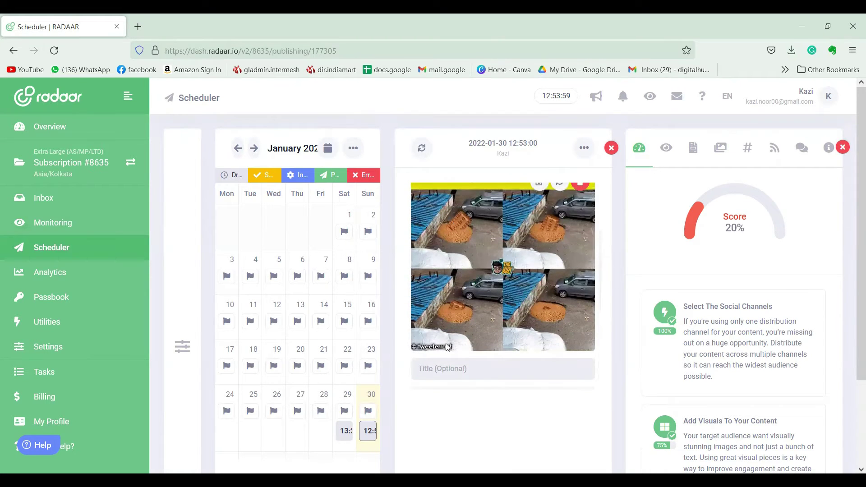
scroll(478, 314, down, 1)
text(TRropical Post)
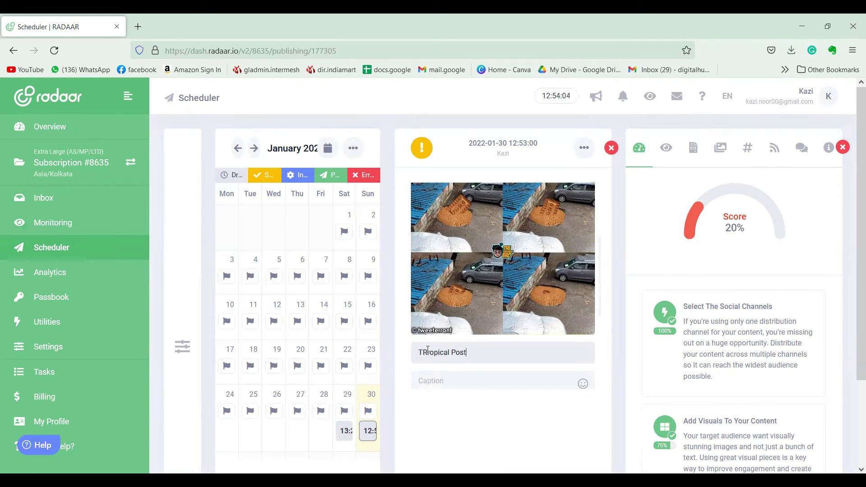
click(429, 352)
key(BackSpace)
Step: Examine the post's caption field and its notification, chain comment, tagging, location, URL-shortening, assigned-user and label options
click(479, 383)
scroll(496, 366, down, 4)
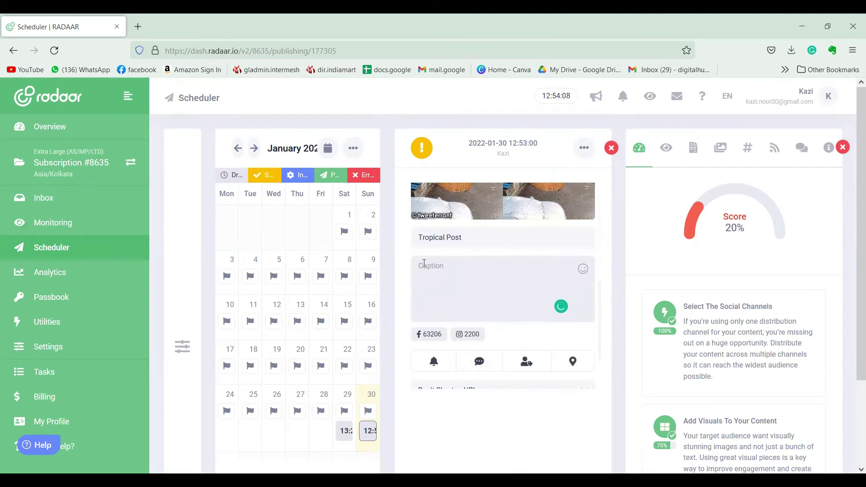
scroll(464, 303, down, 3)
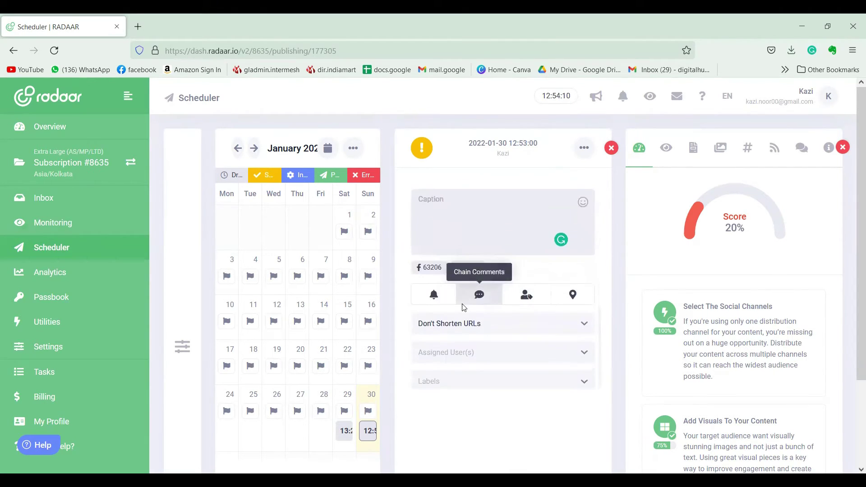
scroll(464, 307, down, 1)
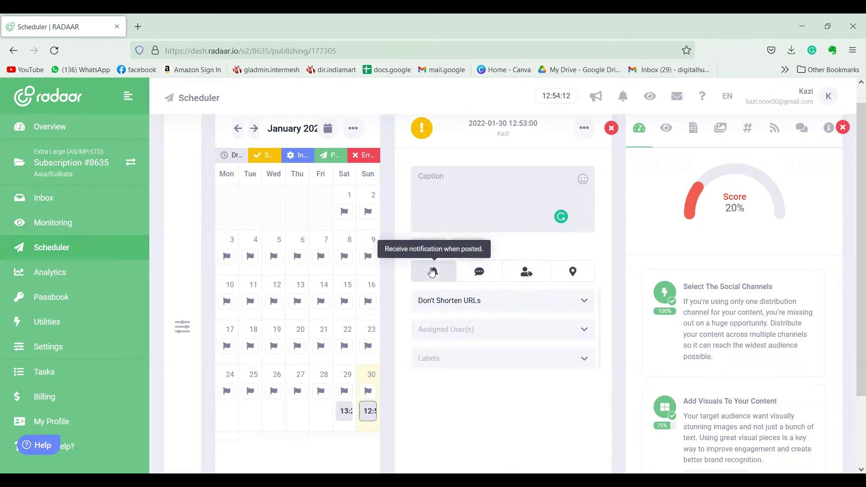
click(433, 272)
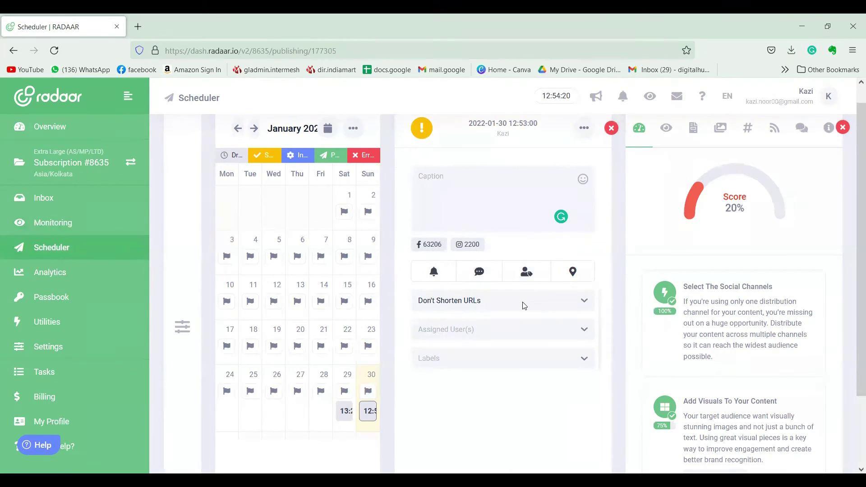
scroll(521, 310, down, 2)
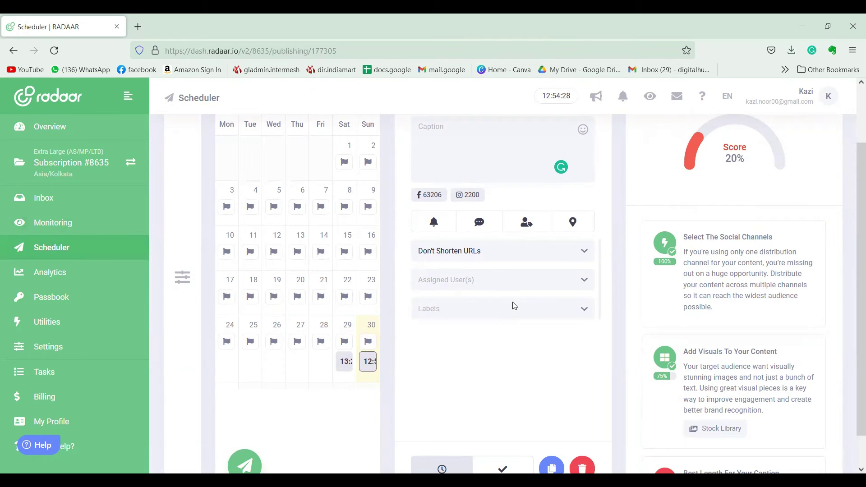
Step: Review the score recommendations for the post's visuals, caption length and hashtags, and keep the post as a draft
scroll(483, 297, down, 1)
scroll(683, 307, down, 1)
scroll(682, 307, down, 3)
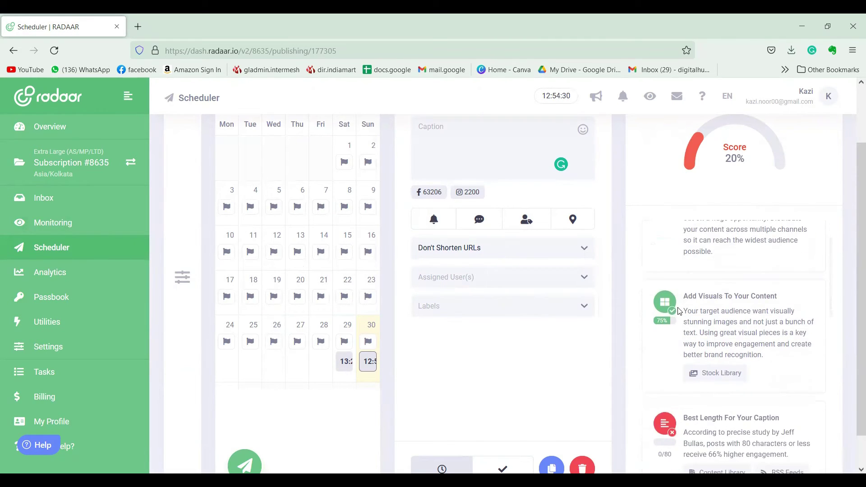
scroll(663, 225, up, 1)
scroll(854, 235, down, 1)
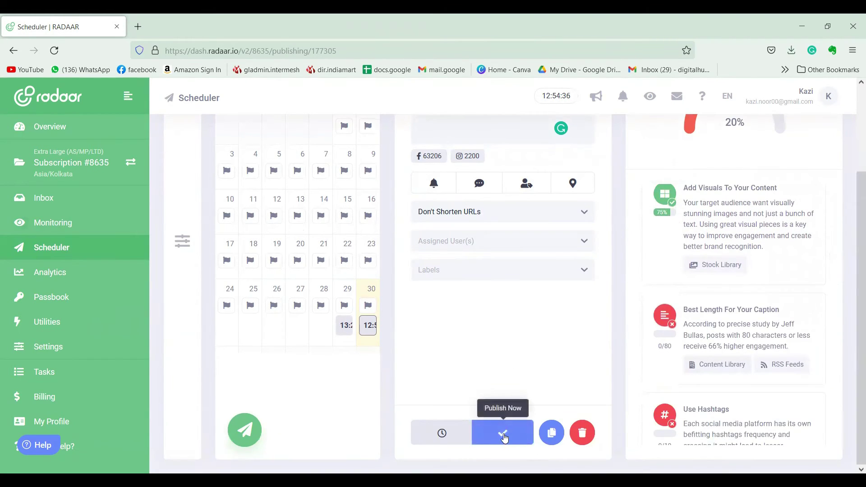
click(440, 435)
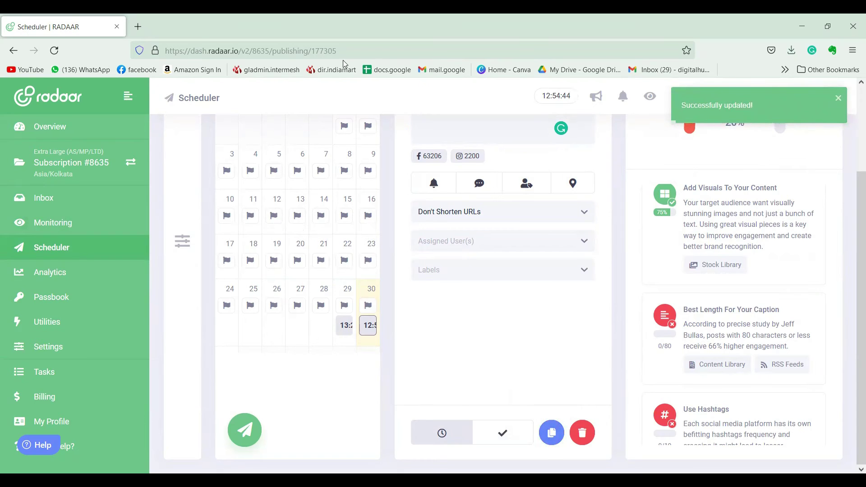
Step: Open Analytics and inspect the form for a new report board, closing it without adding a board
click(68, 275)
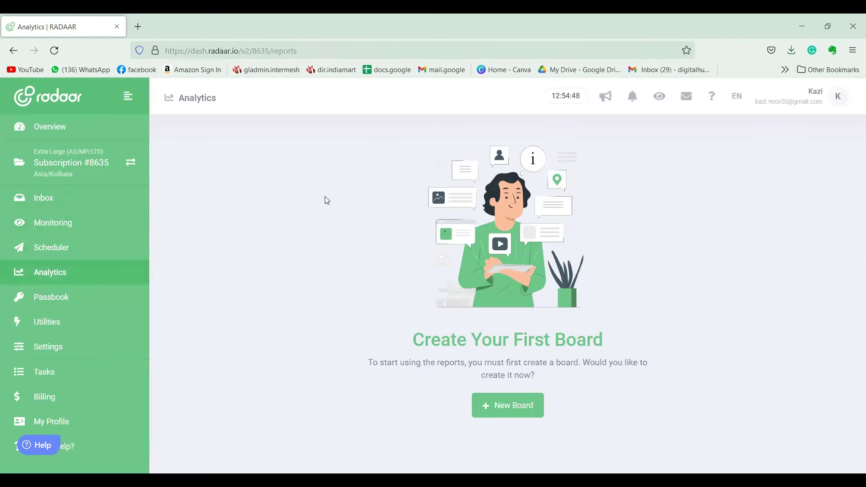
click(508, 406)
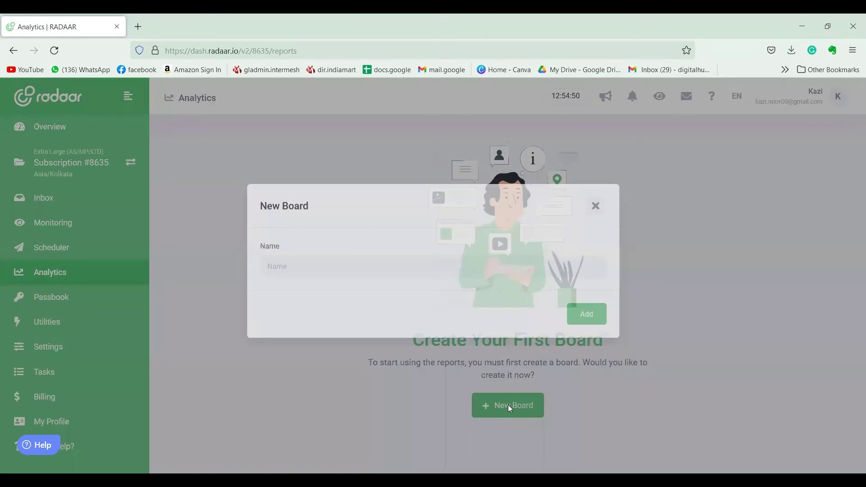
click(362, 282)
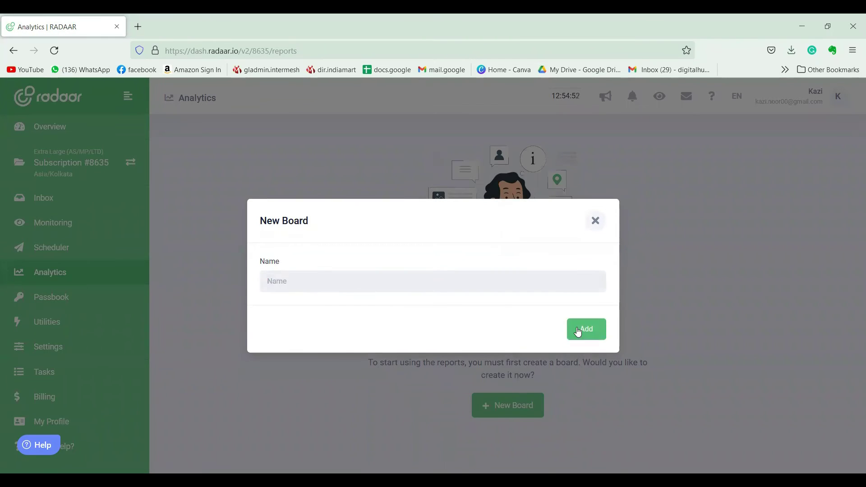
click(596, 221)
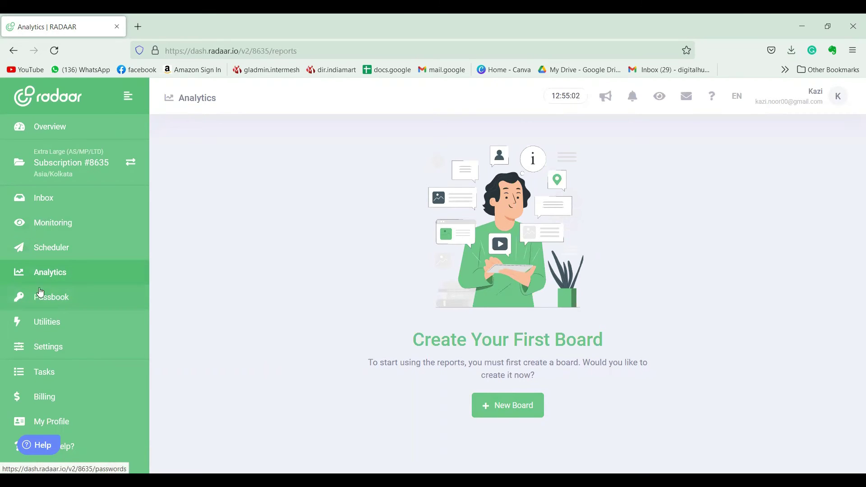
Step: View the Passbook master password page and the URL Shortener in Utilities, dismissing the introductory guide there
click(67, 304)
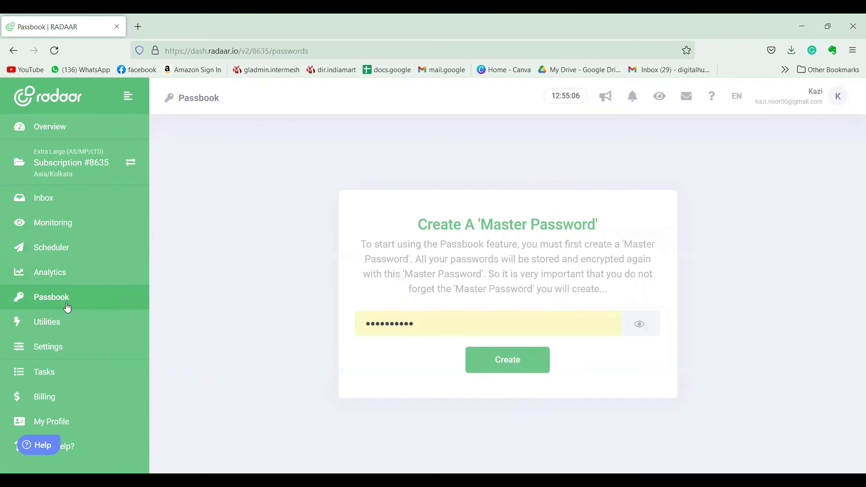
click(56, 331)
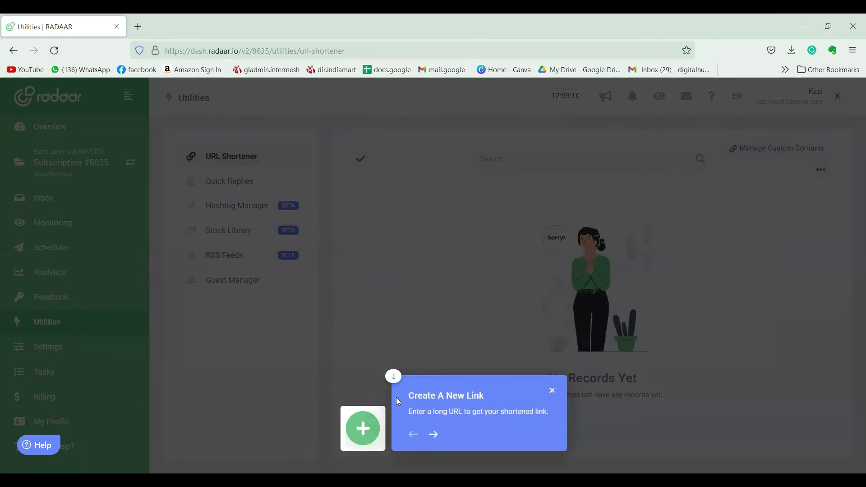
click(552, 391)
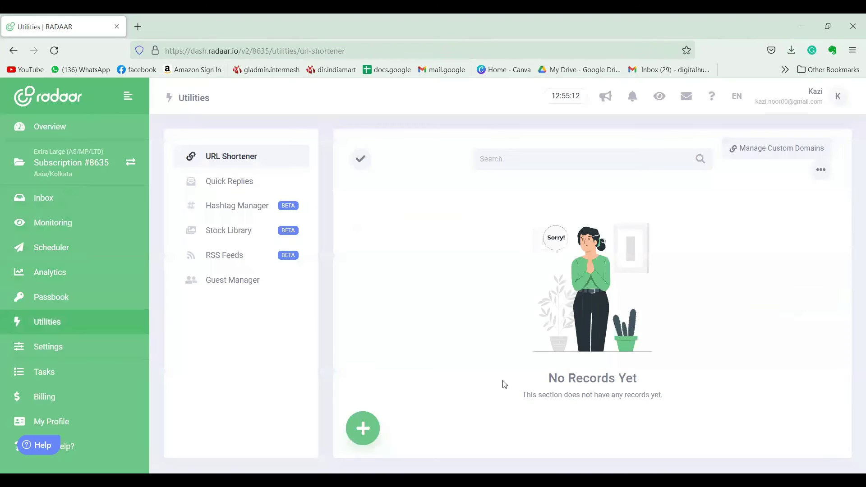